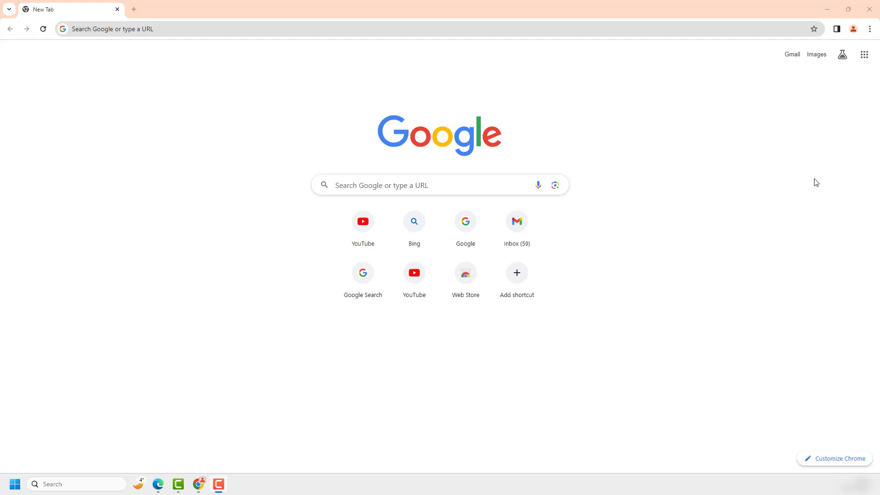
# Open Chrome's three-dot main menu to reach Settings
pyautogui.click(871, 33)
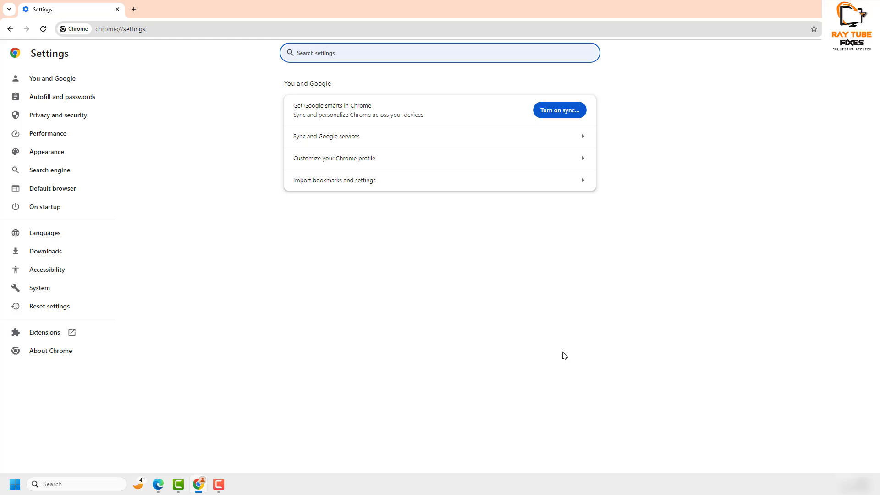
# Go to the Reset settings section of Chrome Settings
pyautogui.click(57, 311)
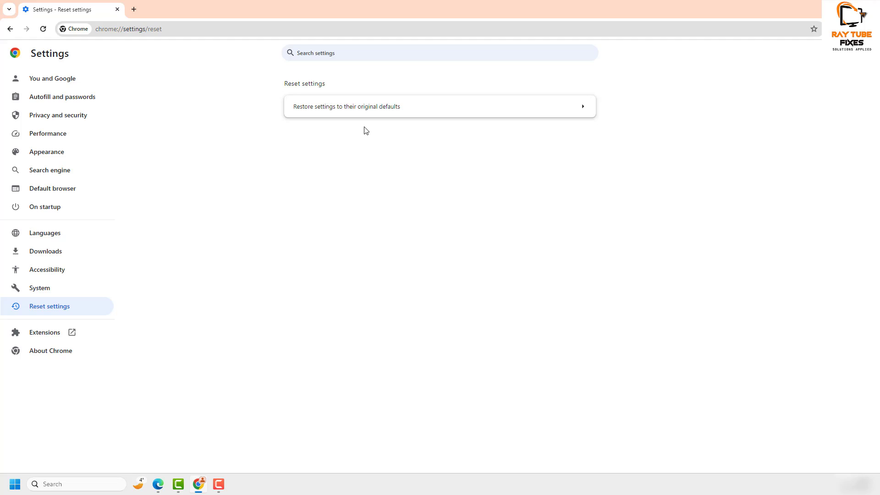
# Choose 'Restore settings to their original defaults' and confirm with Reset settings
pyautogui.click(581, 107)
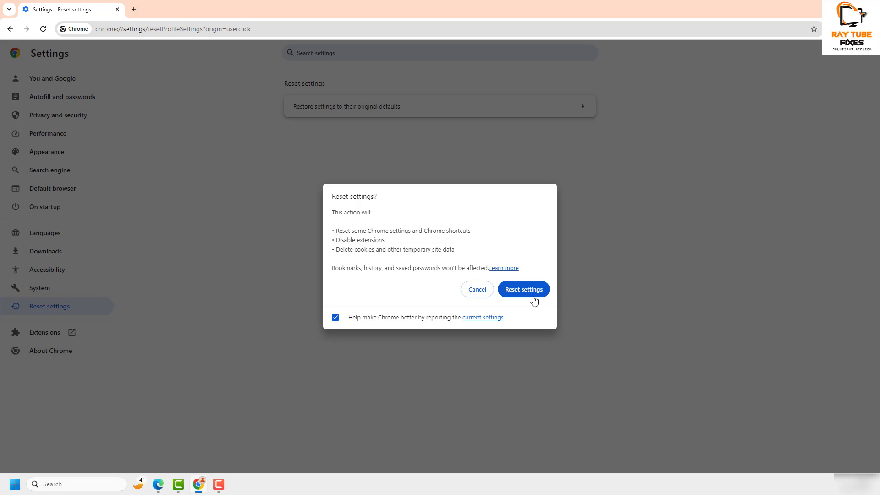
pyautogui.click(529, 295)
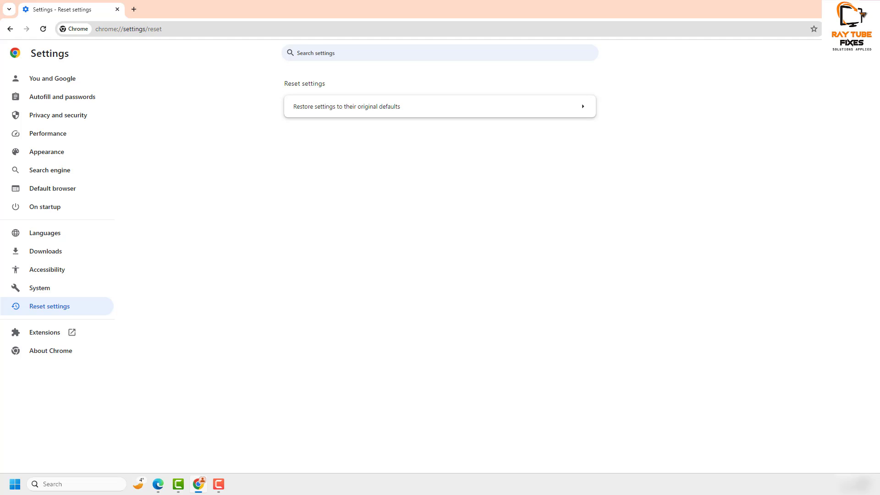
pyautogui.hotkey('alt', 'F4')
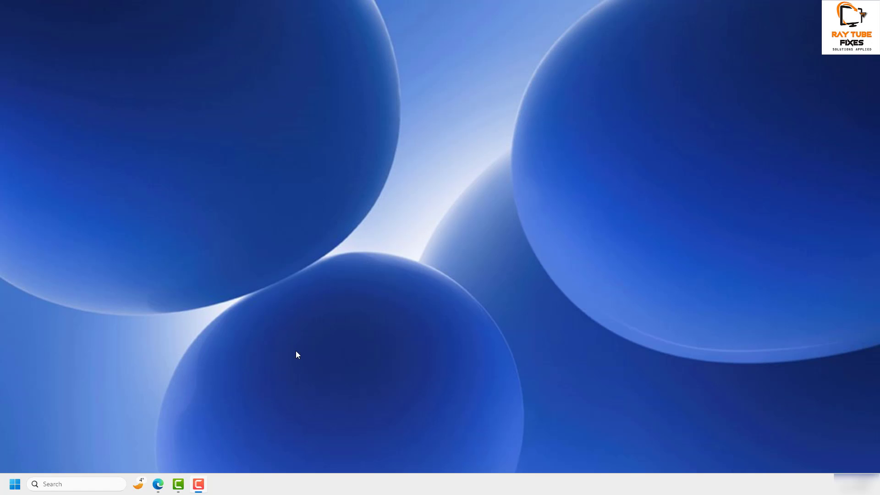